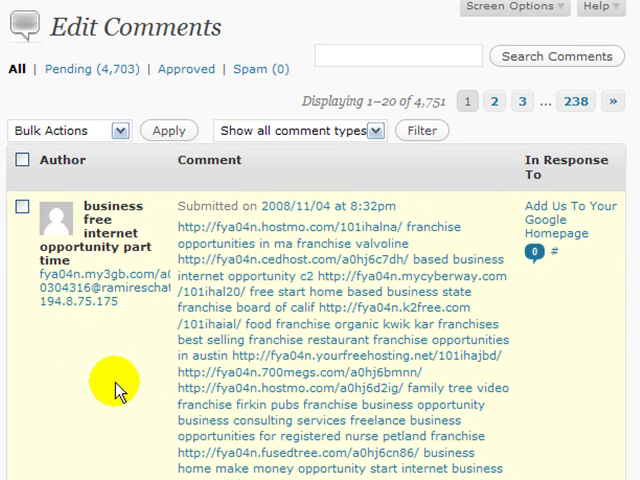
Bulk-delete the first twenty selected spam comments, leaving 4,683 pending
{"action": "left_click", "coordinate": [22, 160]}
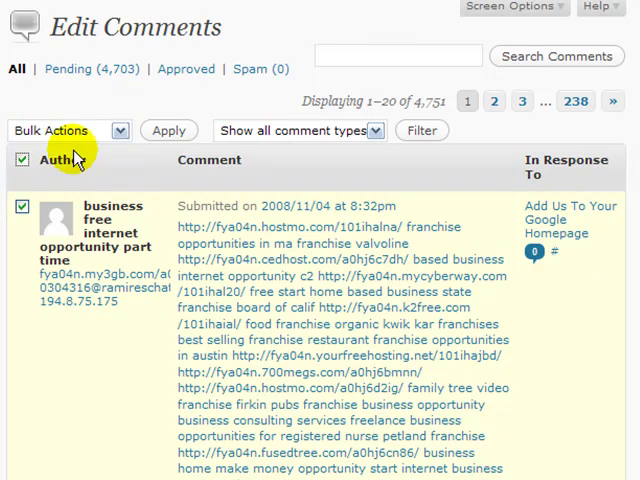
{"action": "left_click", "coordinate": [121, 132]}
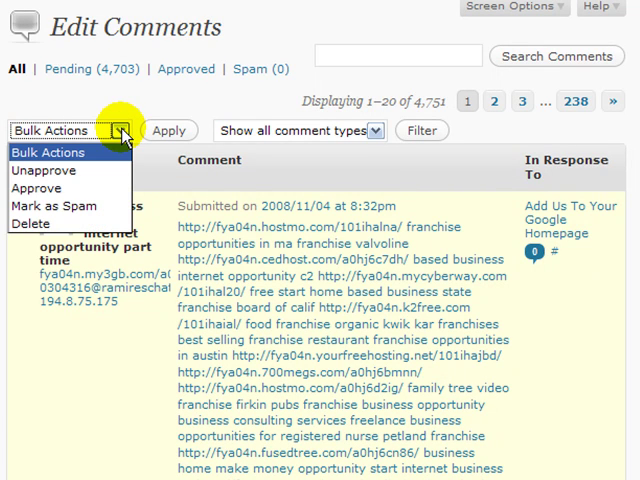
{"action": "left_click", "coordinate": [80, 224]}
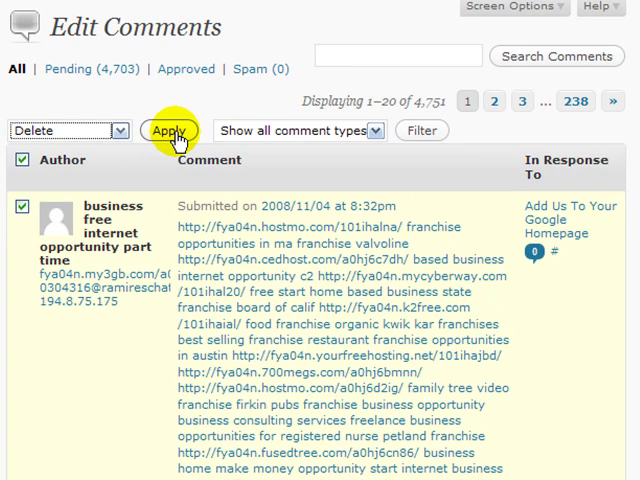
{"action": "left_click", "coordinate": [178, 140]}
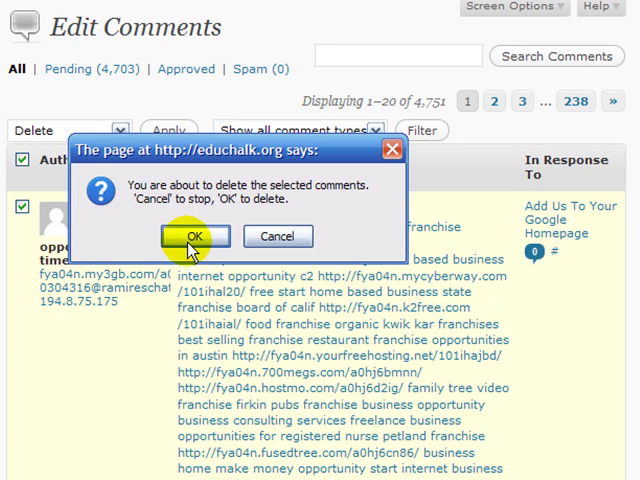
{"action": "left_click", "coordinate": [180, 235]}
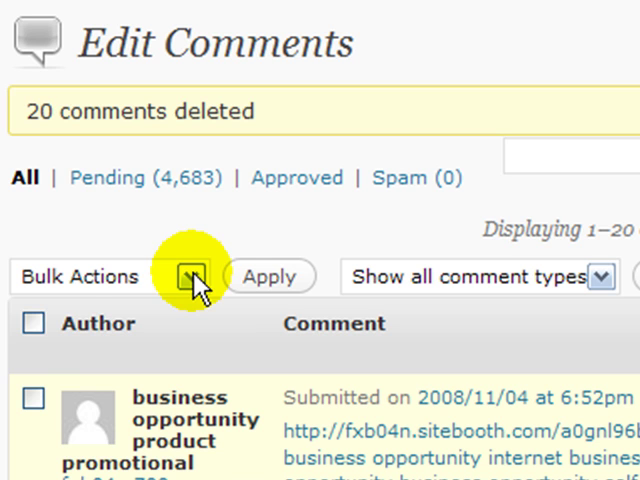
Select the next twenty comments and confirm their bulk deletion
{"action": "left_click", "coordinate": [40, 326]}
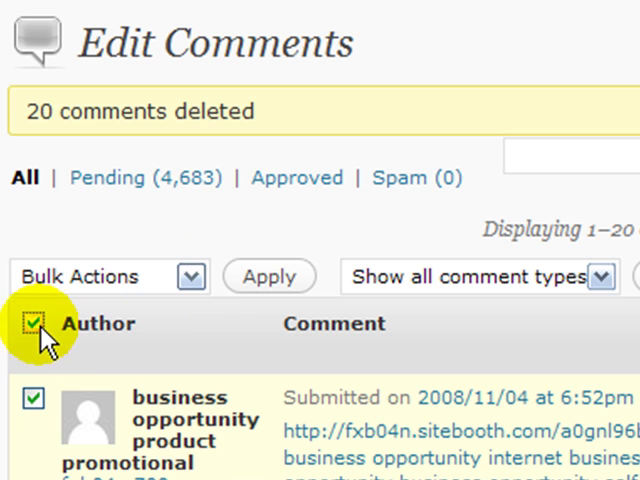
{"action": "scroll", "coordinate": [320, 300], "scroll_direction": "down", "scroll_amount": 3}
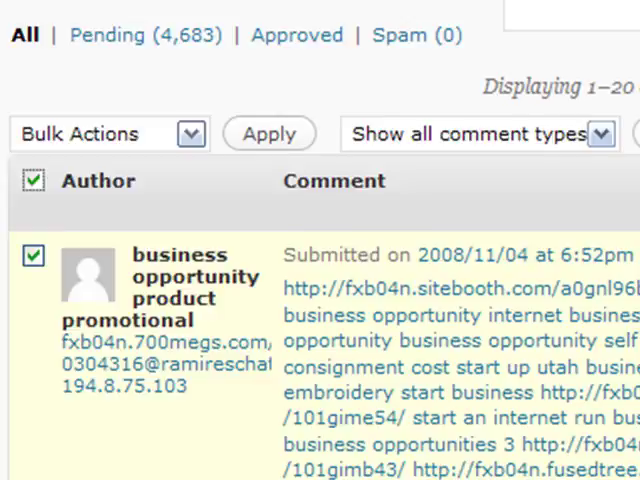
{"action": "scroll", "coordinate": [320, 300], "scroll_direction": "down", "scroll_amount": 5}
{"action": "scroll", "coordinate": [320, 300], "scroll_direction": "down", "scroll_amount": 5}
{"action": "scroll", "coordinate": [320, 300], "scroll_direction": "down", "scroll_amount": 5}
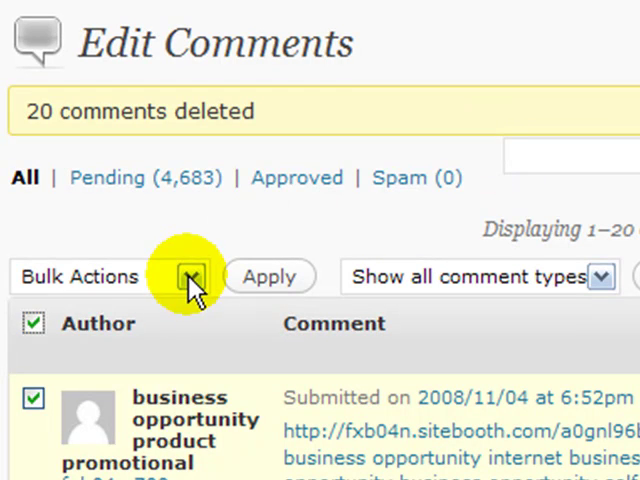
{"action": "left_click", "coordinate": [190, 276]}
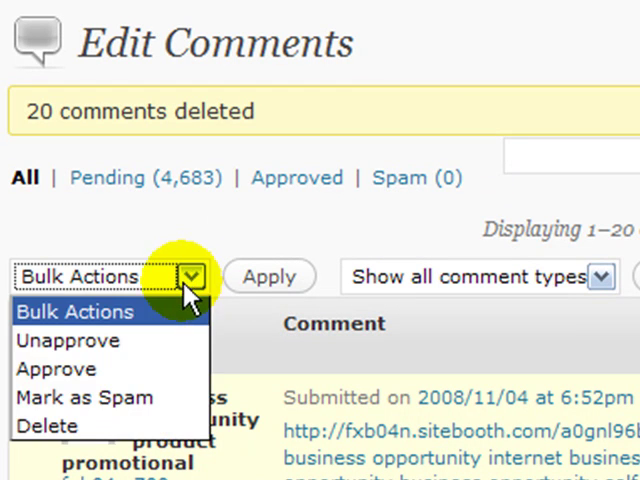
{"action": "left_click", "coordinate": [134, 424]}
{"action": "left_click", "coordinate": [264, 281]}
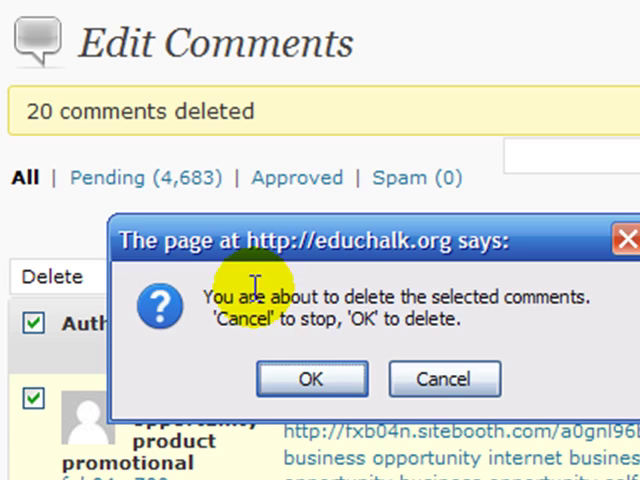
{"action": "left_click", "coordinate": [312, 380]}
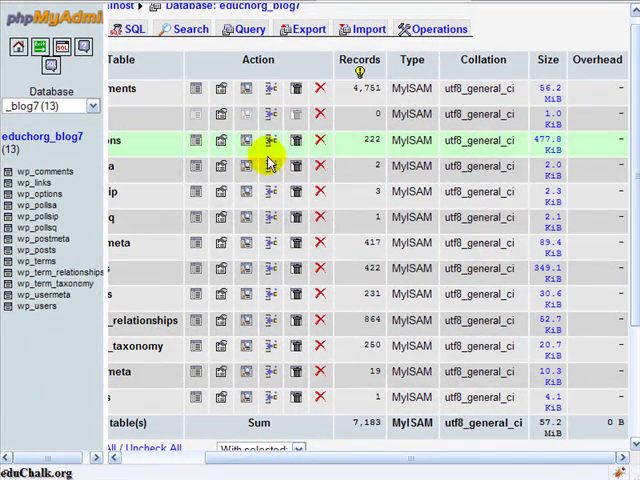
Show the educhorg_blog7 table overview with wp_comments at 4,711 records and 482.2 KiB overhead
{"action": "left_click_drag", "start_coordinate": [357, 459], "coordinate": [183, 459]}
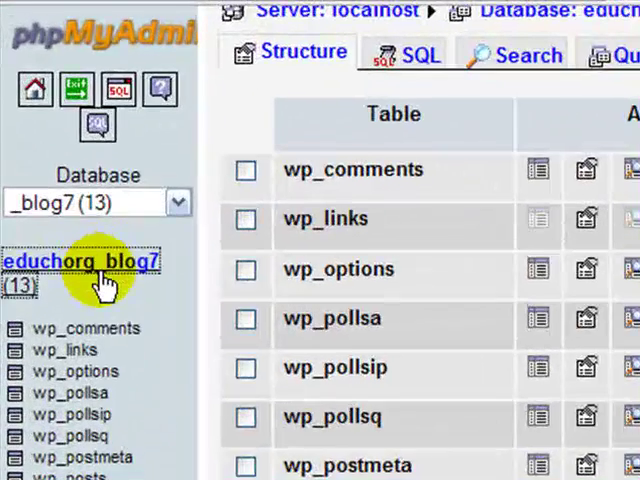
{"action": "left_click", "coordinate": [105, 285]}
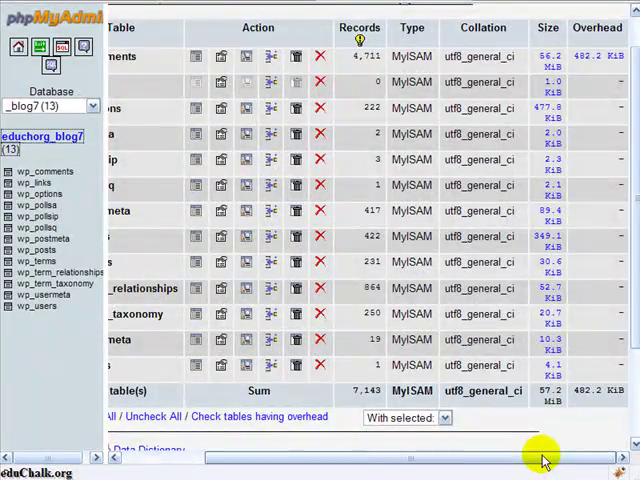
{"action": "mouse_move", "coordinate": [543, 460]}
{"action": "left_mouse_down"}
{"action": "mouse_move", "coordinate": [445, 467]}
{"action": "mouse_move", "coordinate": [500, 464]}
{"action": "mouse_move", "coordinate": [452, 467]}
{"action": "left_mouse_up"}
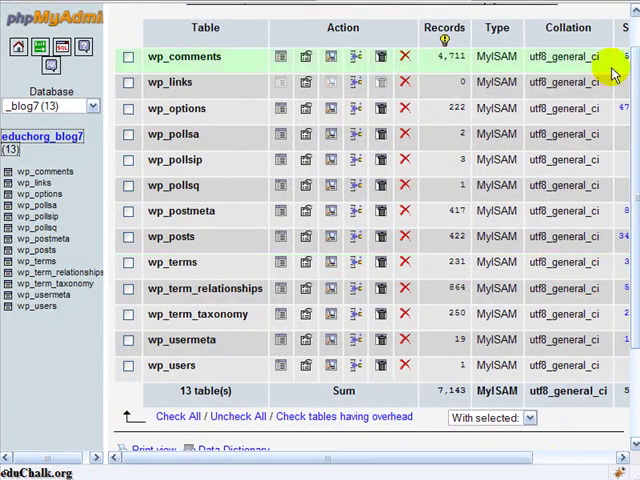
Mark wp_comments and review the Empty/Drop bulk actions without choosing one
{"action": "left_click", "coordinate": [128, 58]}
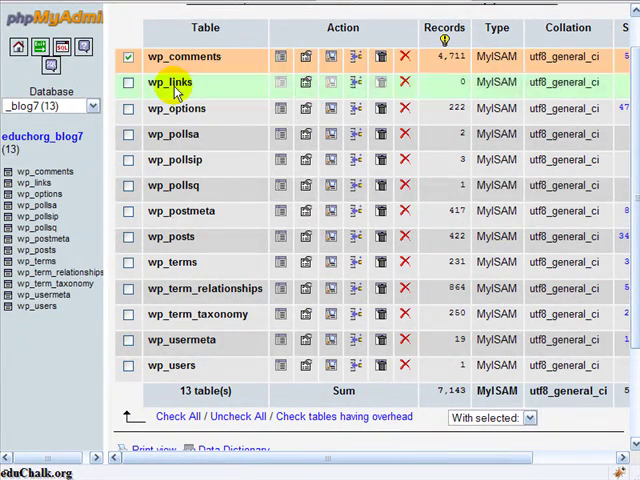
{"action": "left_click", "coordinate": [530, 419]}
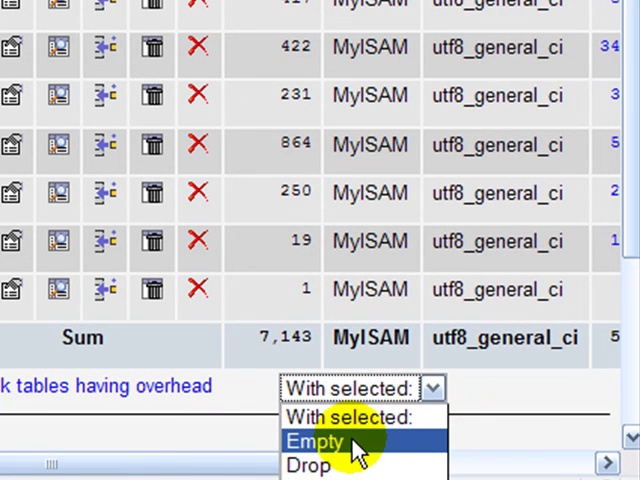
{"action": "left_click", "coordinate": [178, 449]}
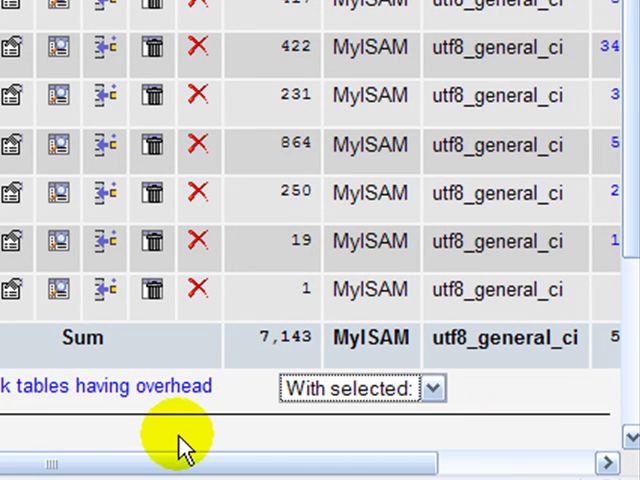
{"action": "left_click_drag", "start_coordinate": [161, 464], "coordinate": [325, 470]}
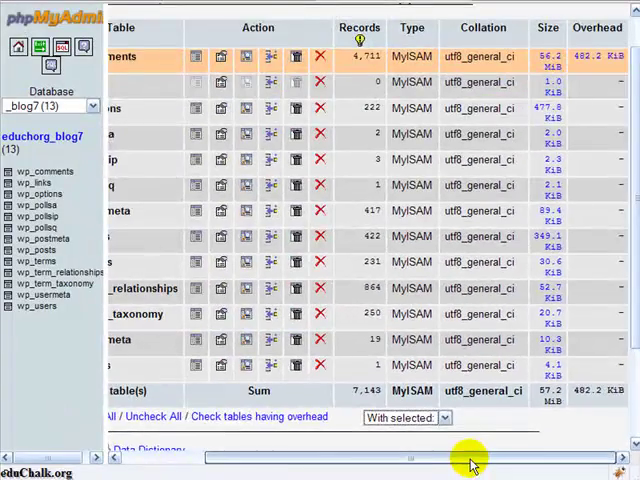
{"action": "left_click_drag", "start_coordinate": [469, 464], "coordinate": [389, 462]}
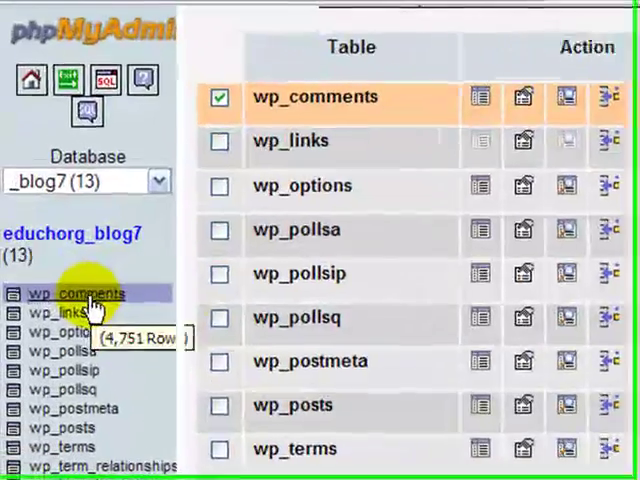
Browse the stored rows of wp_comments, 4,711 in total
{"action": "left_click", "coordinate": [62, 214]}
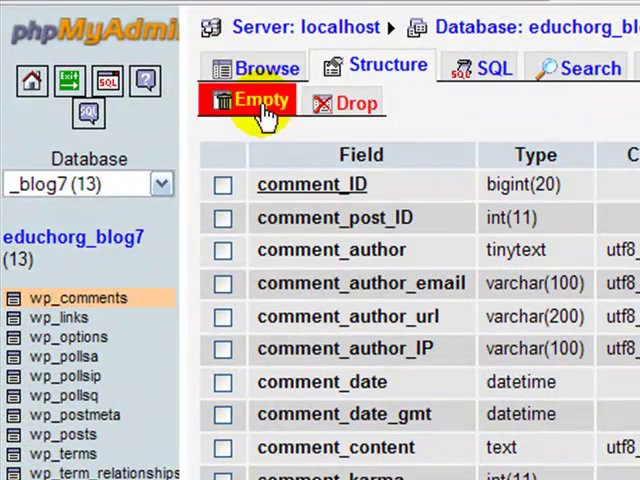
{"action": "left_click", "coordinate": [268, 70]}
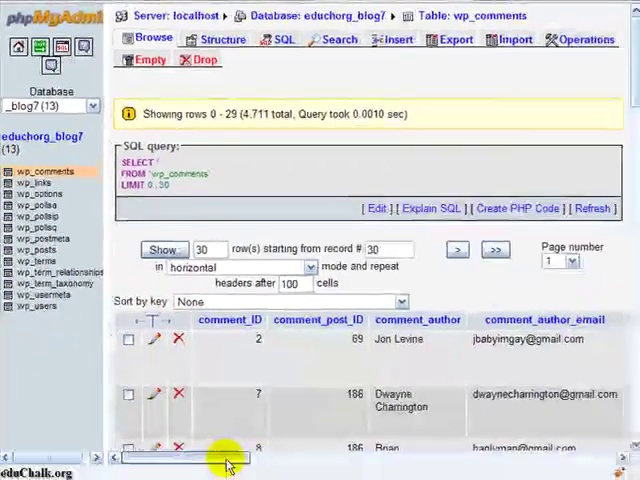
{"action": "left_click_drag", "start_coordinate": [228, 465], "coordinate": [515, 471]}
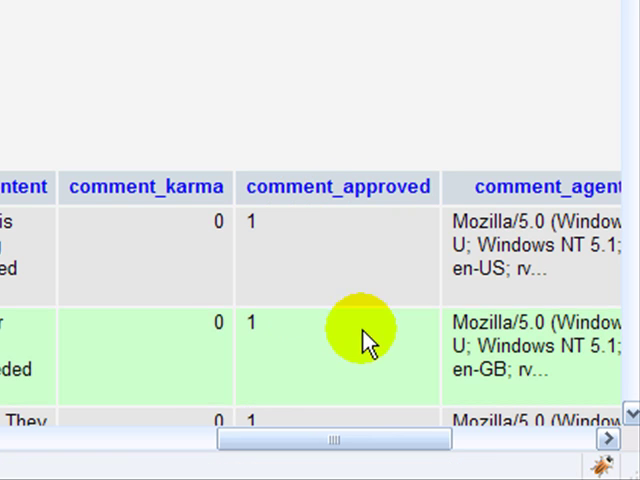
{"action": "mouse_move", "coordinate": [360, 438]}
{"action": "left_mouse_down"}
{"action": "mouse_move", "coordinate": [418, 440]}
{"action": "mouse_move", "coordinate": [354, 454]}
{"action": "left_mouse_up"}
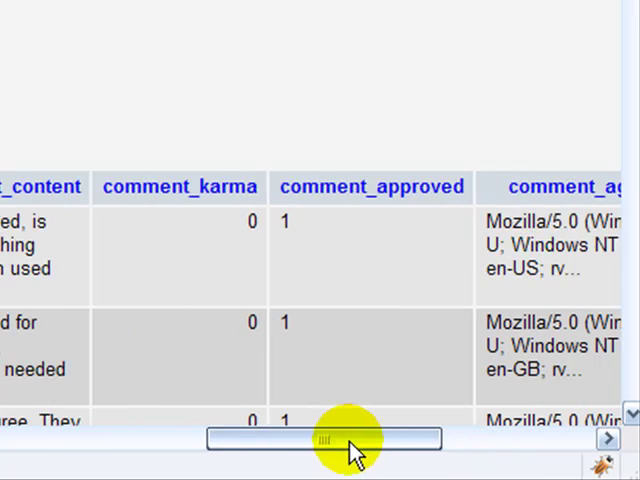
{"action": "left_click", "coordinate": [343, 195]}
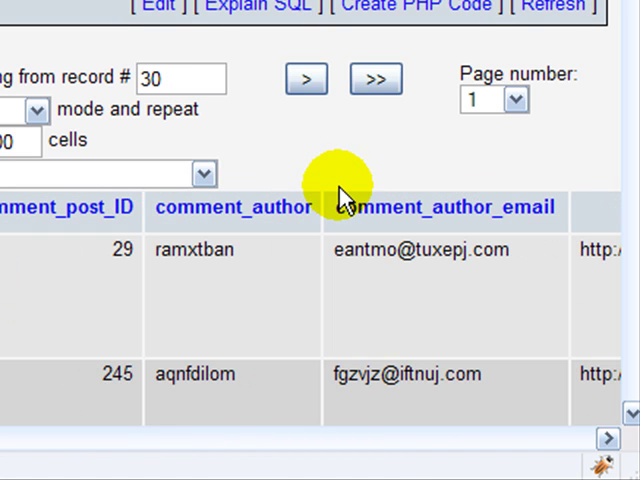
{"action": "mouse_move", "coordinate": [15, 450]}
{"action": "left_mouse_down"}
{"action": "mouse_move", "coordinate": [39, 457]}
{"action": "mouse_move", "coordinate": [494, 454]}
{"action": "mouse_move", "coordinate": [464, 460]}
{"action": "mouse_move", "coordinate": [423, 455]}
{"action": "left_mouse_up"}
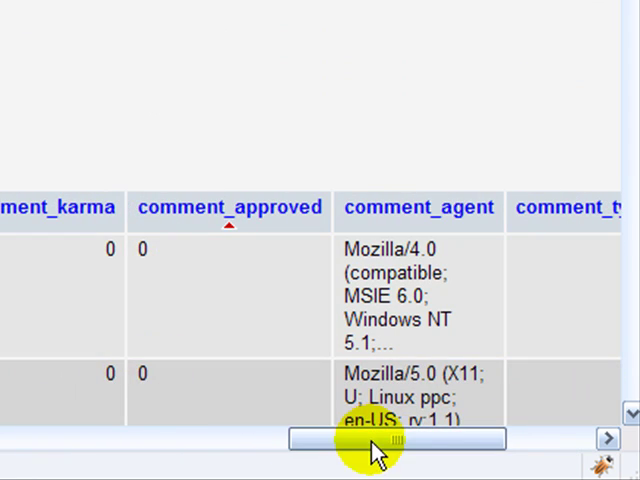
{"action": "scroll", "coordinate": [612, 38], "scroll_direction": "down", "scroll_amount": 5}
{"action": "scroll", "coordinate": [612, 38], "scroll_direction": "down", "scroll_amount": 5}
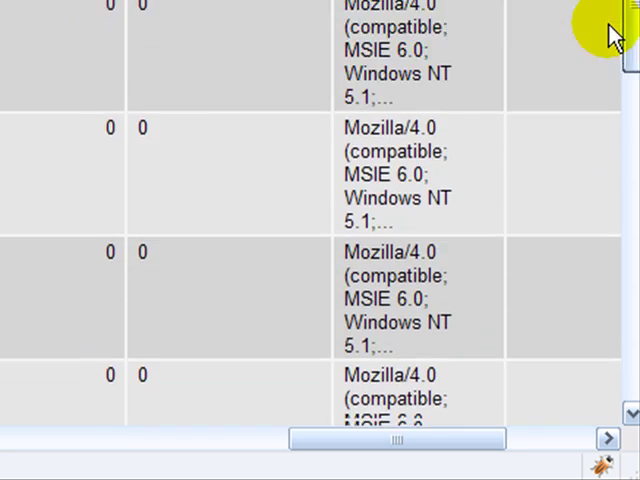
{"action": "mouse_move", "coordinate": [612, 38]}
{"action": "left_mouse_down"}
{"action": "mouse_move", "coordinate": [611, 157]}
{"action": "mouse_move", "coordinate": [636, 343]}
{"action": "left_mouse_up"}
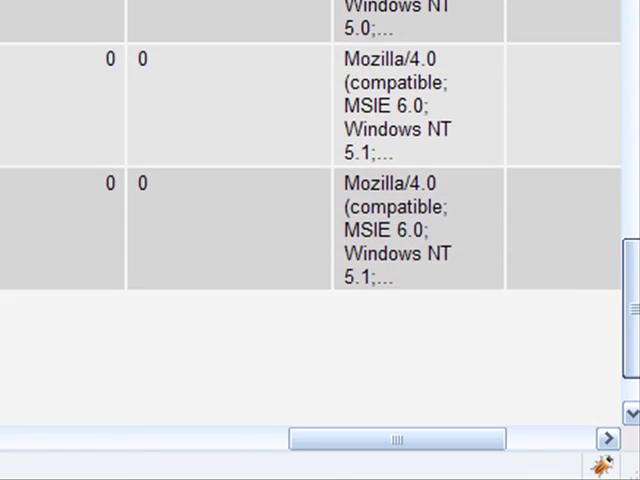
{"action": "left_click_drag", "start_coordinate": [630, 310], "coordinate": [629, 236]}
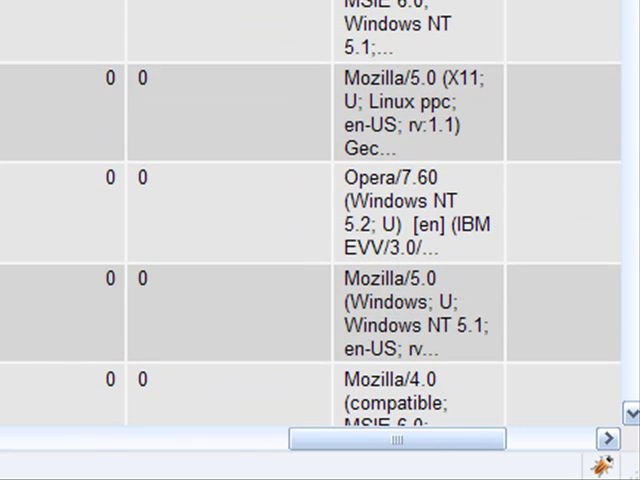
{"action": "scroll", "coordinate": [320, 210], "scroll_direction": "down", "scroll_amount": 1}
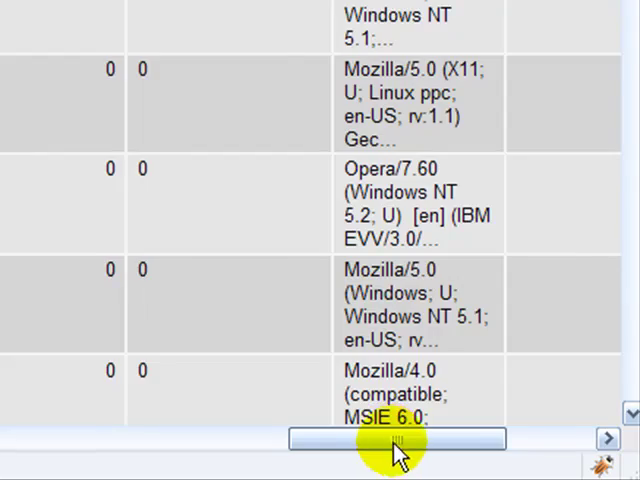
{"action": "left_click_drag", "start_coordinate": [394, 441], "coordinate": [5, 440]}
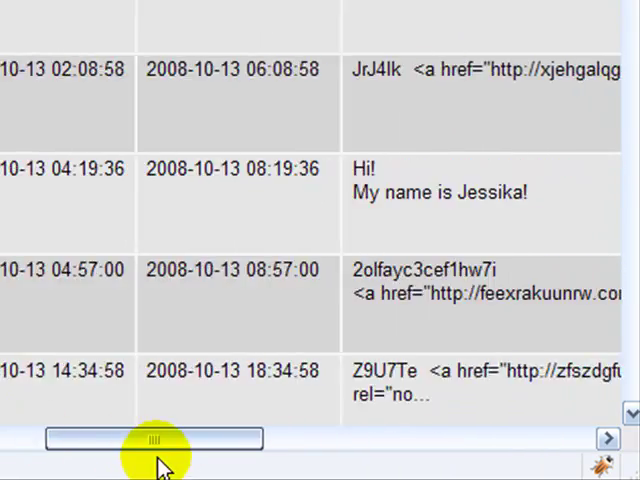
{"action": "left_click_drag", "start_coordinate": [157, 440], "coordinate": [3, 440]}
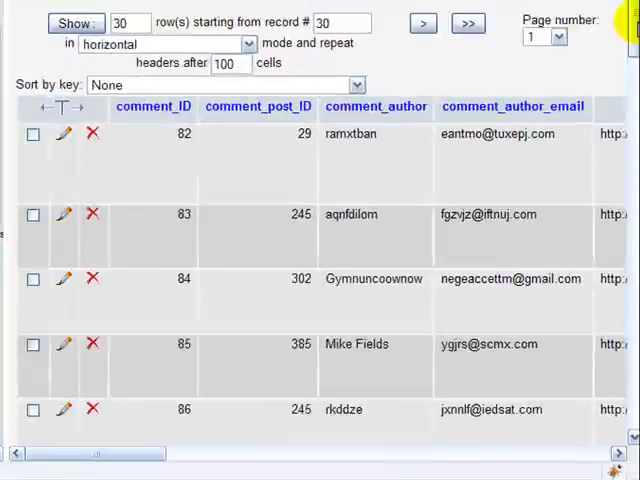
{"action": "mouse_move", "coordinate": [628, 100]}
{"action": "left_mouse_down"}
{"action": "mouse_move", "coordinate": [636, 386]}
{"action": "mouse_move", "coordinate": [630, 440]}
{"action": "left_mouse_up"}
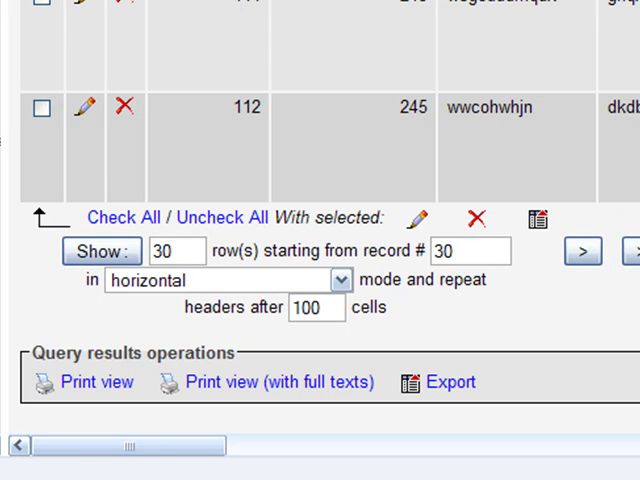
{"action": "scroll", "coordinate": [320, 200], "scroll_direction": "up", "scroll_amount": 1}
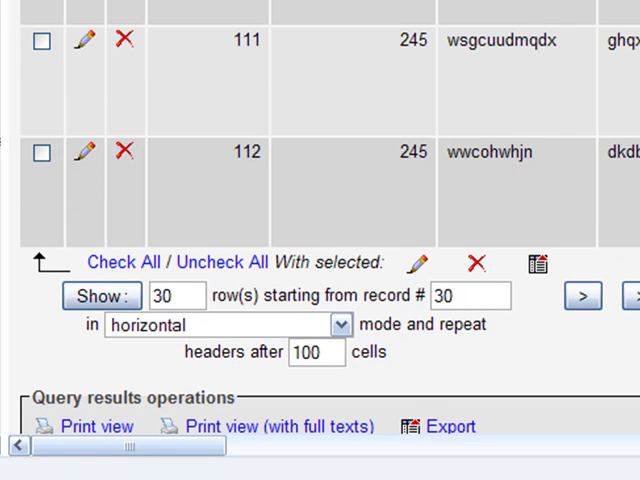
{"action": "scroll", "coordinate": [320, 200], "scroll_direction": "up", "scroll_amount": 2}
{"action": "scroll", "coordinate": [634, 50], "scroll_direction": "up", "scroll_amount": 5}
{"action": "scroll", "coordinate": [634, 50], "scroll_direction": "up", "scroll_amount": 10}
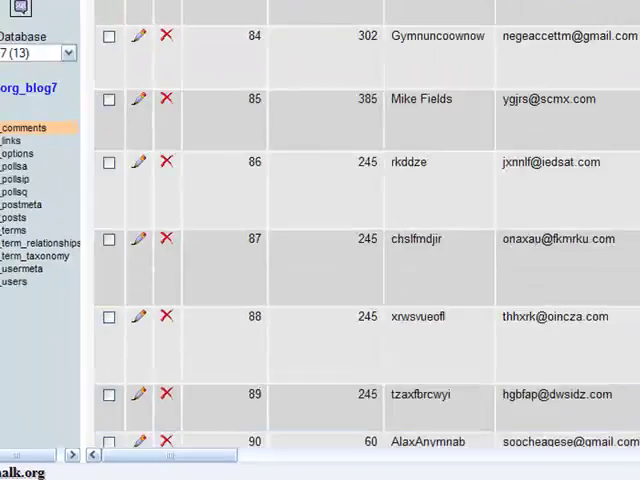
{"action": "scroll", "coordinate": [634, 50], "scroll_direction": "up", "scroll_amount": 10}
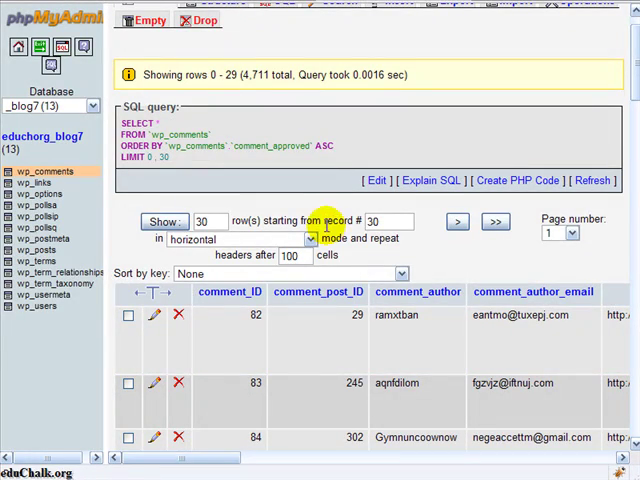
Review the educhorg_blog7 export options, then return to the wp_comments field structure
{"action": "left_click", "coordinate": [58, 144]}
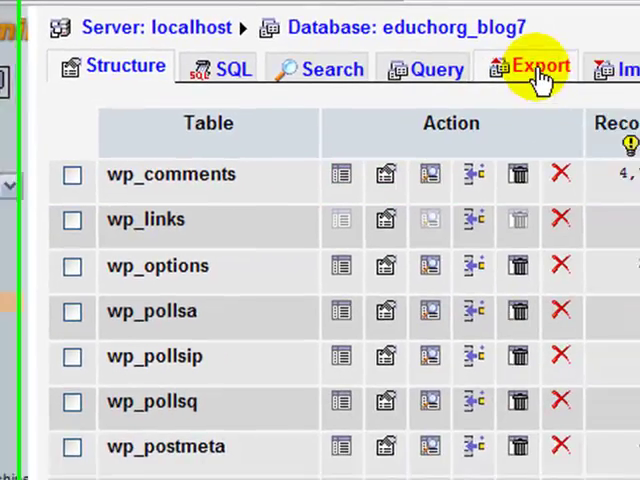
{"action": "left_click", "coordinate": [508, 72]}
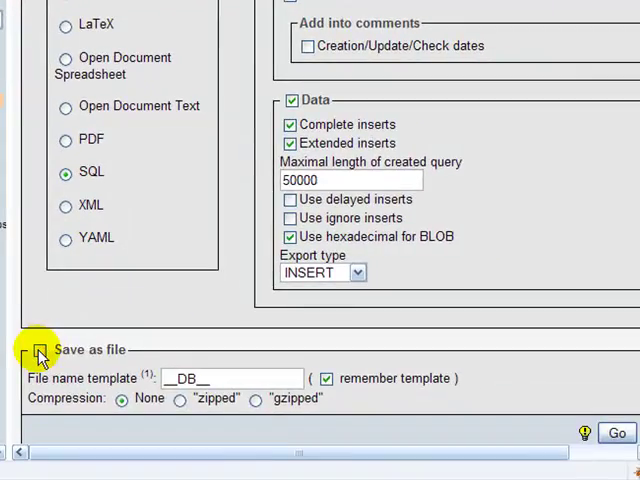
{"action": "left_click", "coordinate": [43, 376]}
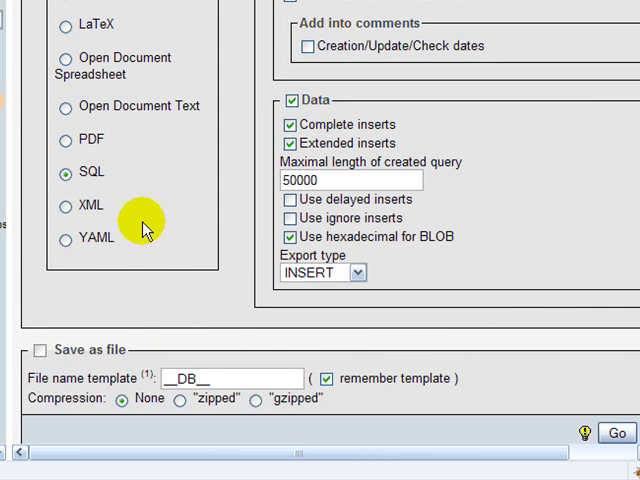
{"action": "scroll", "coordinate": [143, 240], "scroll_direction": "up", "scroll_amount": 2}
{"action": "scroll", "coordinate": [148, 250], "scroll_direction": "up", "scroll_amount": 3}
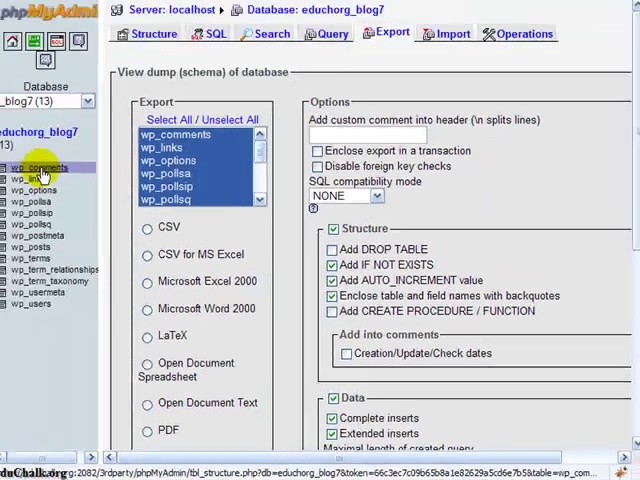
{"action": "left_click", "coordinate": [46, 173]}
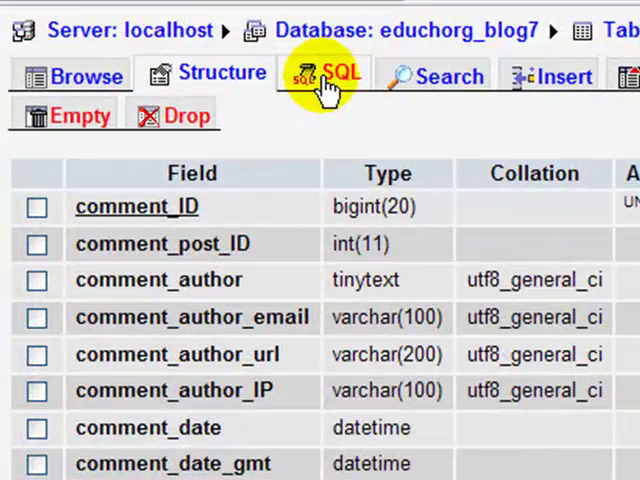
{"action": "left_click", "coordinate": [327, 82]}
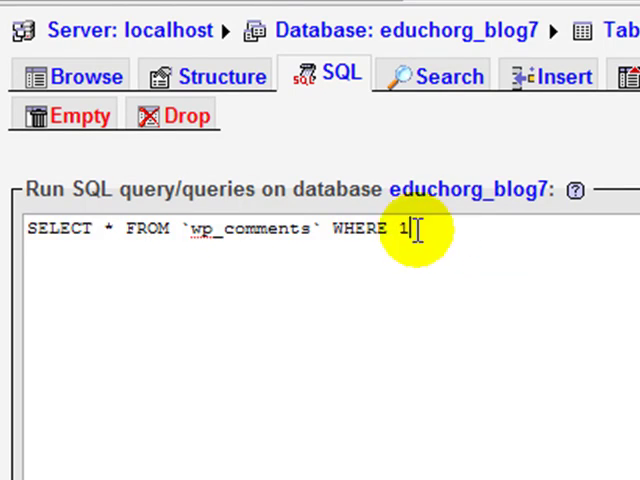
{"action": "left_click_drag", "start_coordinate": [414, 229], "coordinate": [3, 258]}
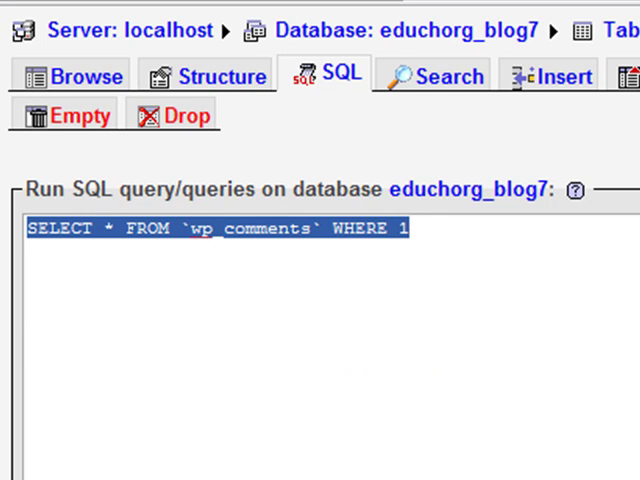
{"action": "left_click", "coordinate": [207, 76]}
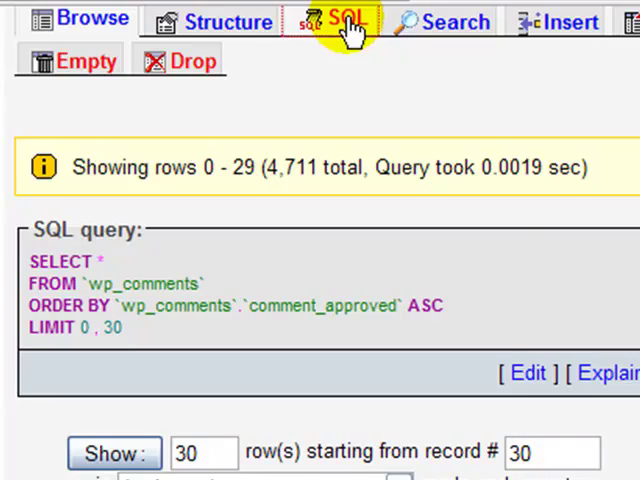
Clear the default query from the SQL box to write DELETE FROM wp_comments WHERE comment_approved = 0
{"action": "left_click", "coordinate": [348, 26]}
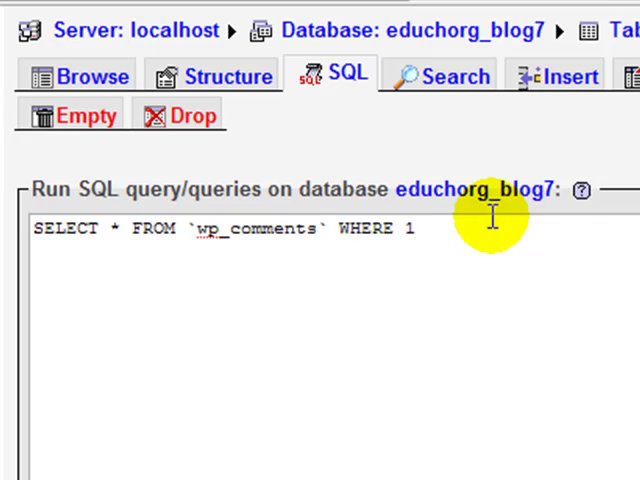
{"action": "left_click_drag", "start_coordinate": [415, 229], "coordinate": [33, 229]}
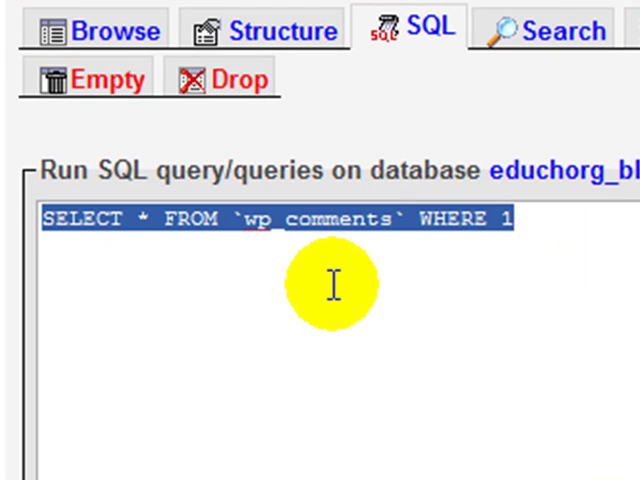
{"action": "key", "text": "Delete"}
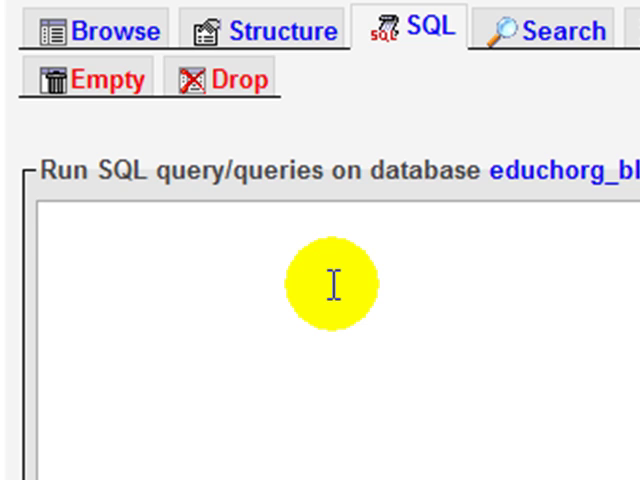
{"action": "type", "text": "DELETE FROM"}
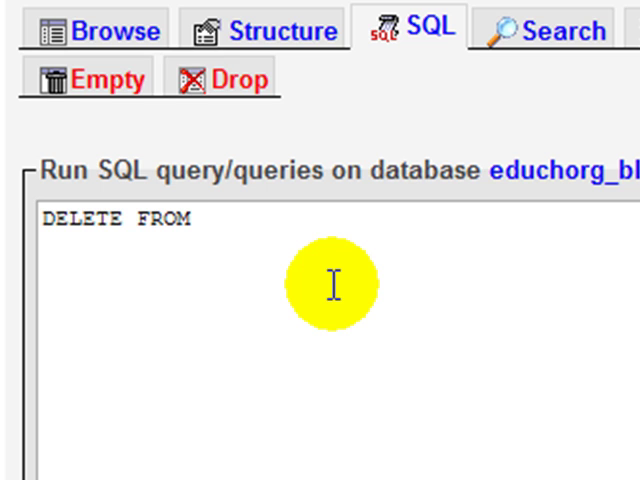
{"action": "type", "text": "wp_comments WHERE"}
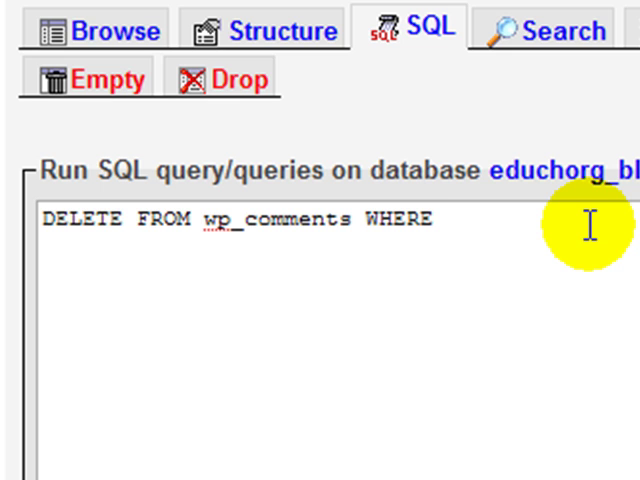
{"action": "type", "text": "comment_approved = 0"}
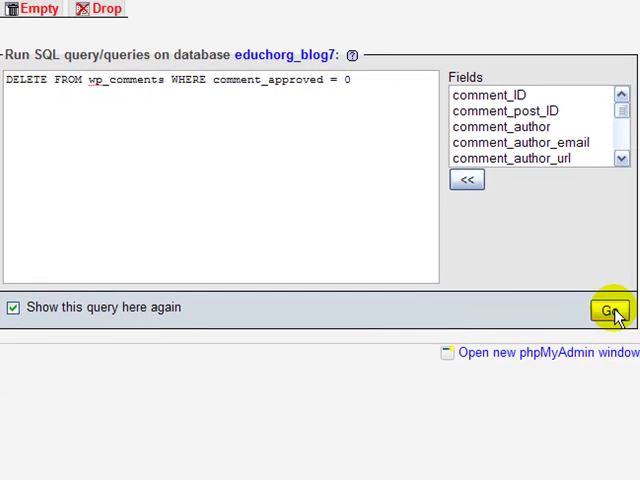
Confirm the delete of 4,663 unapproved comments, leaving wp_comments with 48 records in the table list
{"action": "left_click", "coordinate": [612, 312]}
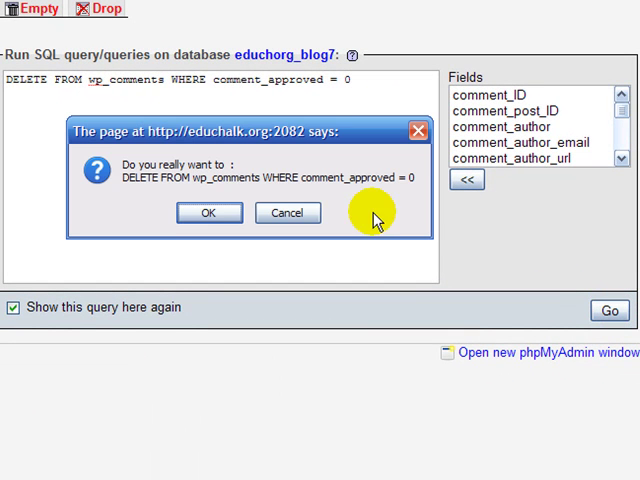
{"action": "left_click", "coordinate": [210, 218]}
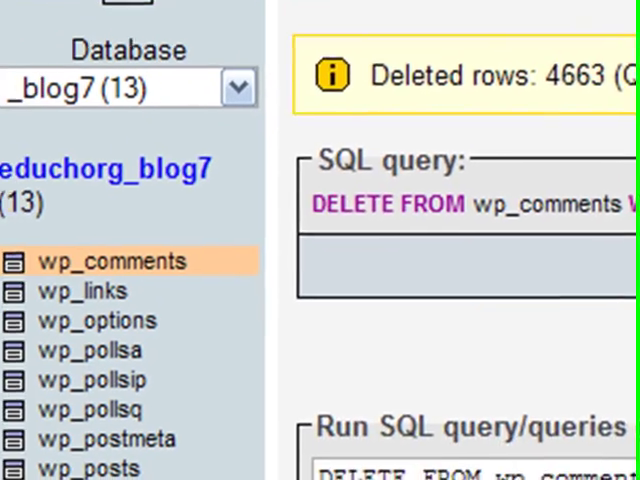
{"action": "left_click", "coordinate": [115, 175]}
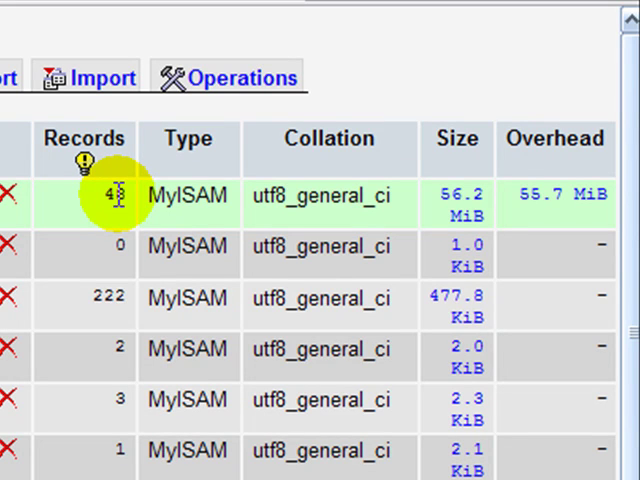
{"action": "left_click_drag", "start_coordinate": [634, 339], "coordinate": [632, 475]}
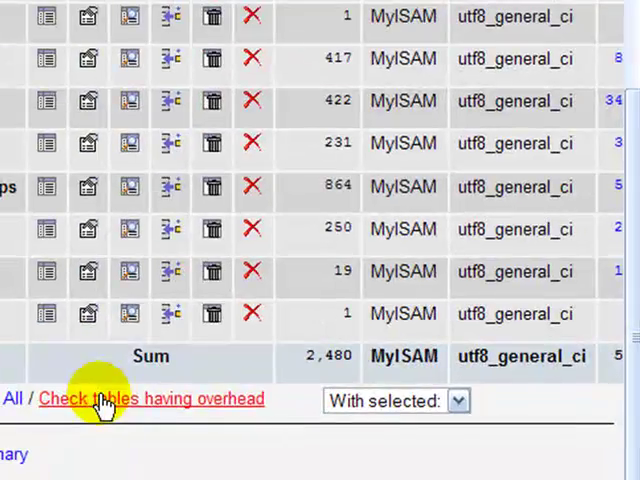
Optimize the tables having overhead so wp_comments shrinks to 23.9 KiB and the database to 1.0 MiB
{"action": "left_click", "coordinate": [185, 410]}
{"action": "left_click", "coordinate": [449, 378]}
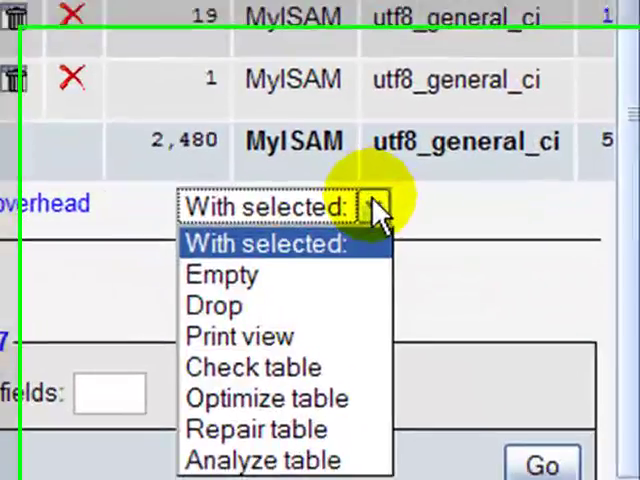
{"action": "left_click", "coordinate": [292, 392]}
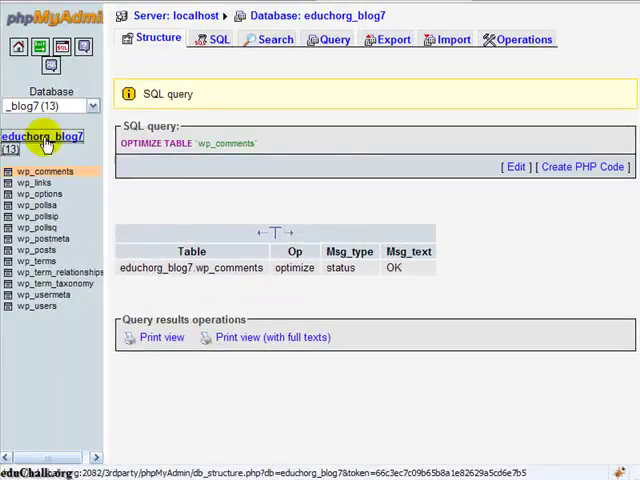
{"action": "left_click", "coordinate": [45, 140]}
{"action": "left_click_drag", "start_coordinate": [285, 457], "coordinate": [493, 465]}
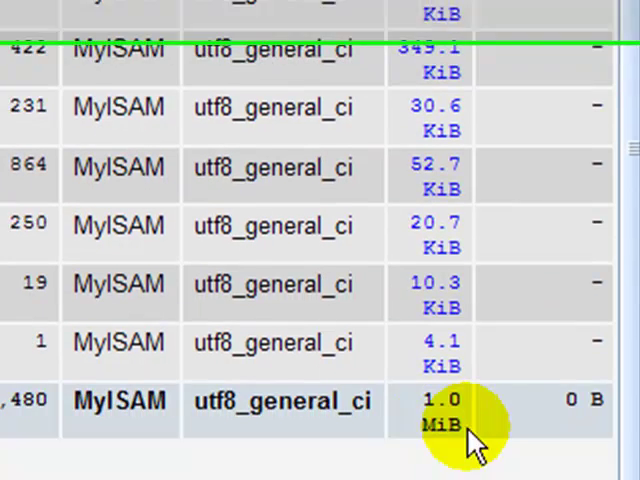
{"action": "scroll", "coordinate": [520, 395], "scroll_direction": "up", "scroll_amount": 2}
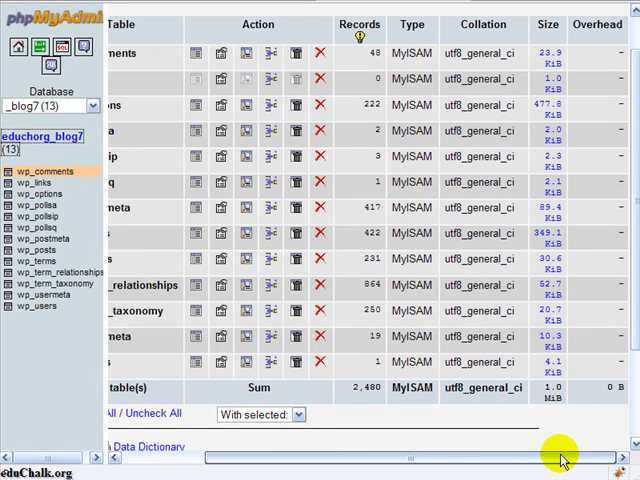
{"action": "left_click_drag", "start_coordinate": [562, 457], "coordinate": [437, 462]}
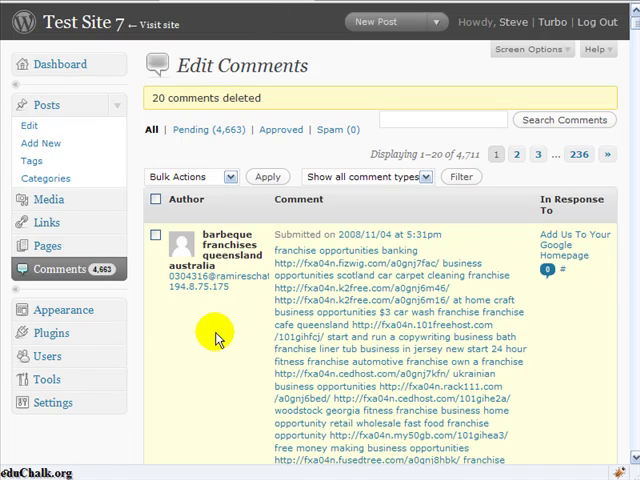
Reload the WordPress Edit Comments page so it lists only the 48 remaining comments
{"action": "key", "text": "F5"}
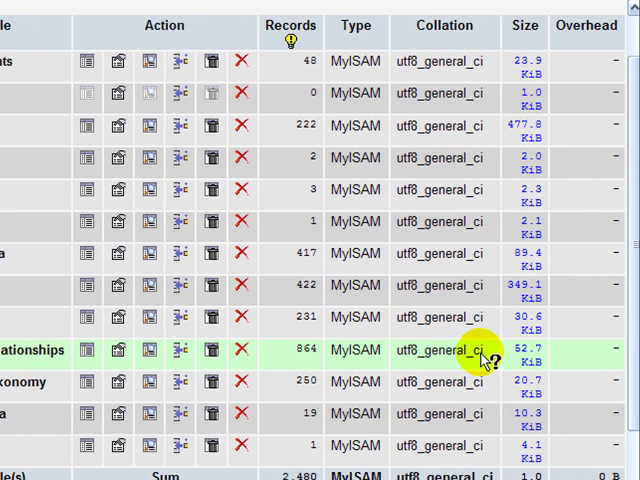
{"action": "scroll", "coordinate": [480, 358], "scroll_direction": "up", "scroll_amount": 2}
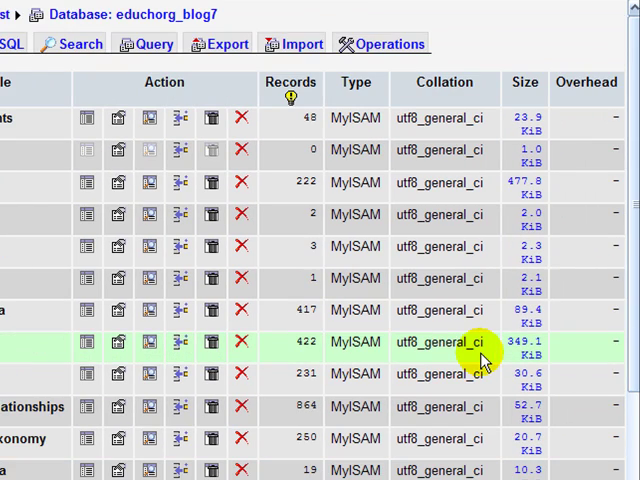